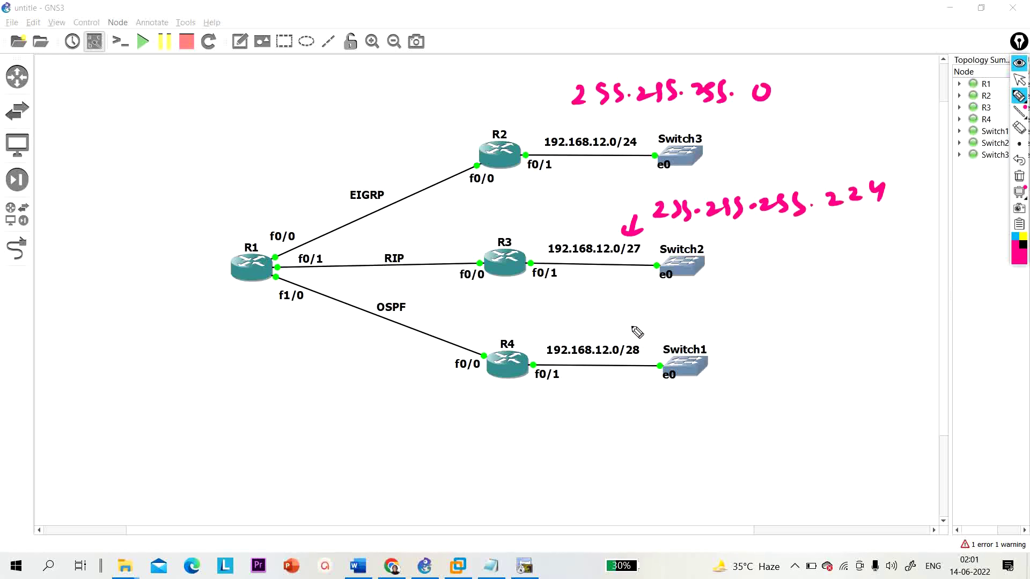
- Annotate the /28 link with mask 255.255.255.240 and range 192.168.12.0–192.168.12.15, and box 192.168.12.16 beside R1
{"action": "mouse_move", "coordinate": [642, 316]}
{"action": "left_mouse_down"}
{"action": "mouse_move", "coordinate": [634, 339]}
{"action": "mouse_move", "coordinate": [671, 327]}
{"action": "left_mouse_up"}
{"action": "mouse_move", "coordinate": [688, 309]}
{"action": "left_mouse_down"}
{"action": "mouse_move", "coordinate": [740, 320]}
{"action": "mouse_move", "coordinate": [752, 305]}
{"action": "mouse_move", "coordinate": [762, 317]}
{"action": "mouse_move", "coordinate": [797, 316]}
{"action": "mouse_move", "coordinate": [812, 301]}
{"action": "mouse_move", "coordinate": [889, 305]}
{"action": "left_mouse_up"}
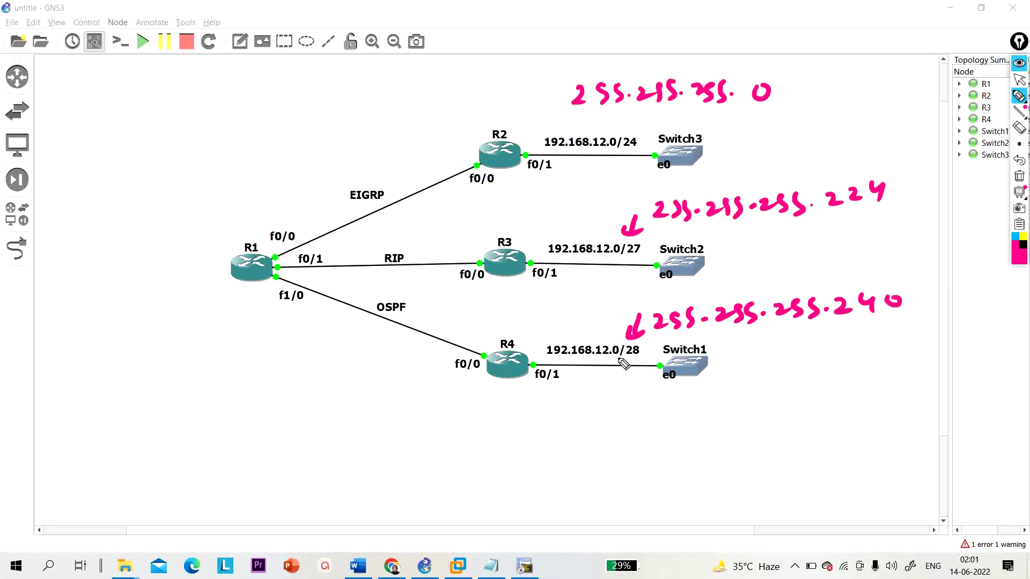
{"action": "mouse_move", "coordinate": [51, 242]}
{"action": "left_mouse_down"}
{"action": "mouse_move", "coordinate": [100, 251]}
{"action": "mouse_move", "coordinate": [110, 221]}
{"action": "mouse_move", "coordinate": [147, 232]}
{"action": "mouse_move", "coordinate": [191, 224]}
{"action": "mouse_move", "coordinate": [216, 190]}
{"action": "mouse_move", "coordinate": [247, 203]}
{"action": "left_mouse_up"}
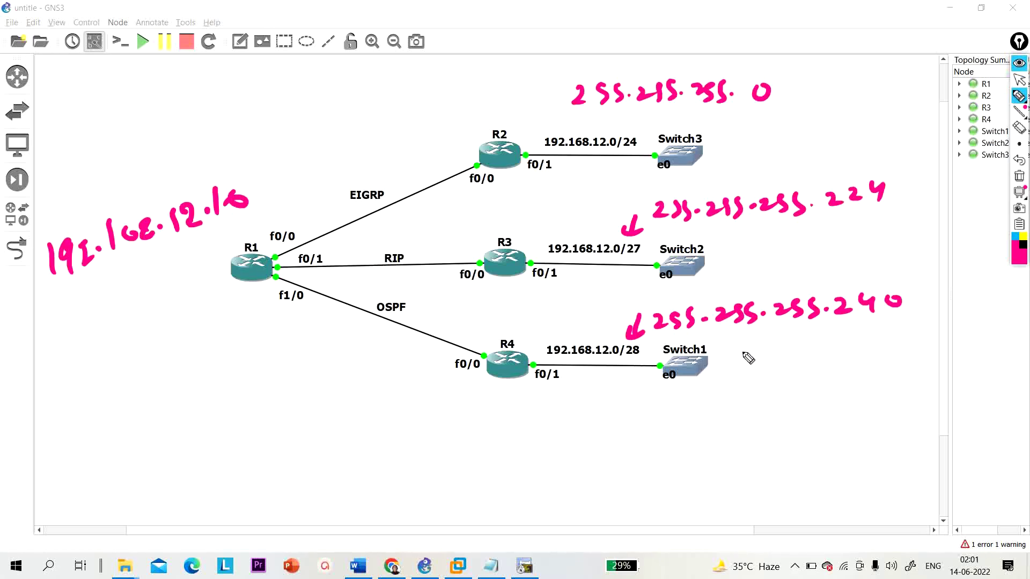
{"action": "mouse_move", "coordinate": [595, 397]}
{"action": "left_mouse_down"}
{"action": "mouse_move", "coordinate": [615, 429]}
{"action": "mouse_move", "coordinate": [665, 398]}
{"action": "mouse_move", "coordinate": [703, 417]}
{"action": "mouse_move", "coordinate": [789, 409]}
{"action": "left_mouse_up"}
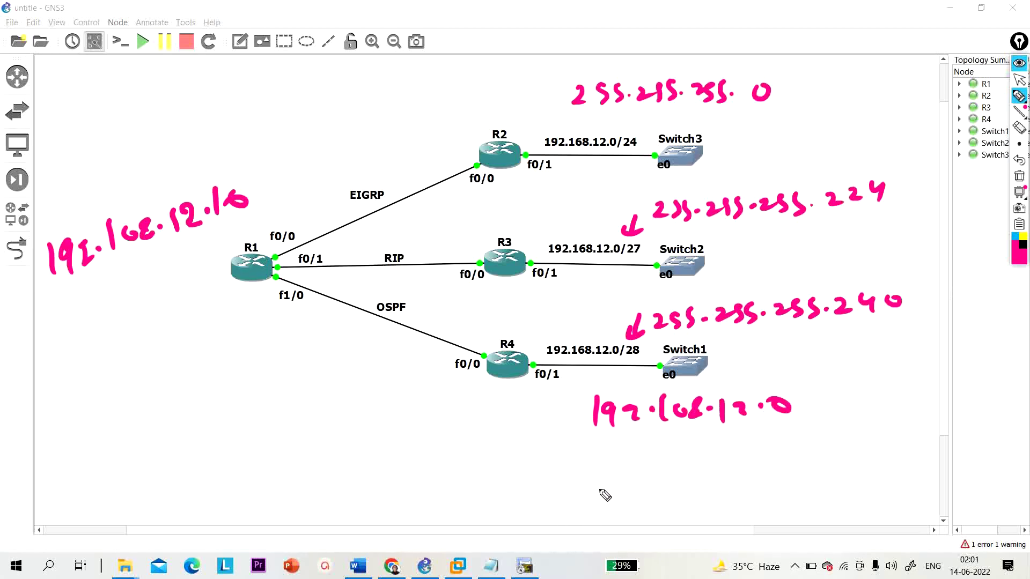
{"action": "mouse_move", "coordinate": [597, 485]}
{"action": "left_mouse_down"}
{"action": "mouse_move", "coordinate": [682, 513]}
{"action": "mouse_move", "coordinate": [694, 496]}
{"action": "mouse_move", "coordinate": [729, 509]}
{"action": "mouse_move", "coordinate": [777, 485]}
{"action": "mouse_move", "coordinate": [803, 503]}
{"action": "mouse_move", "coordinate": [819, 487]}
{"action": "left_mouse_up"}
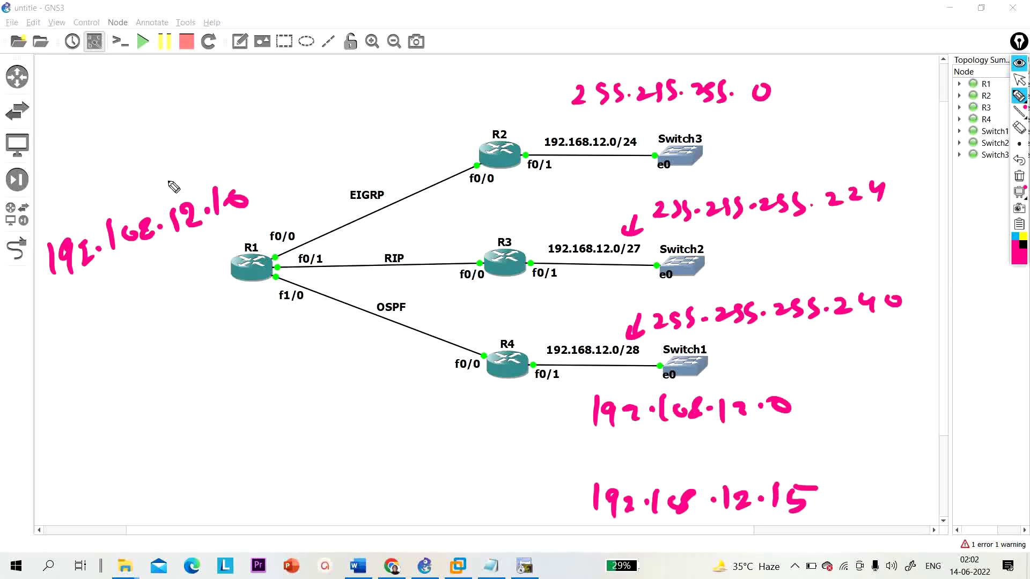
{"action": "mouse_move", "coordinate": [75, 283]}
{"action": "left_mouse_down"}
{"action": "mouse_move", "coordinate": [292, 221]}
{"action": "mouse_move", "coordinate": [187, 180]}
{"action": "mouse_move", "coordinate": [33, 260]}
{"action": "mouse_move", "coordinate": [98, 276]}
{"action": "left_mouse_up"}
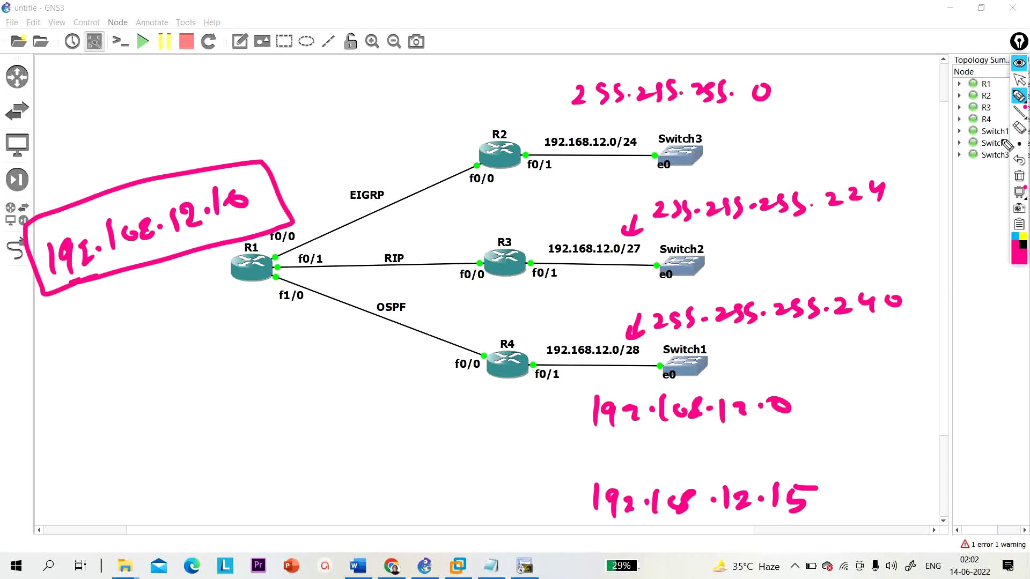
{"action": "left_click", "coordinate": [1018, 79]}
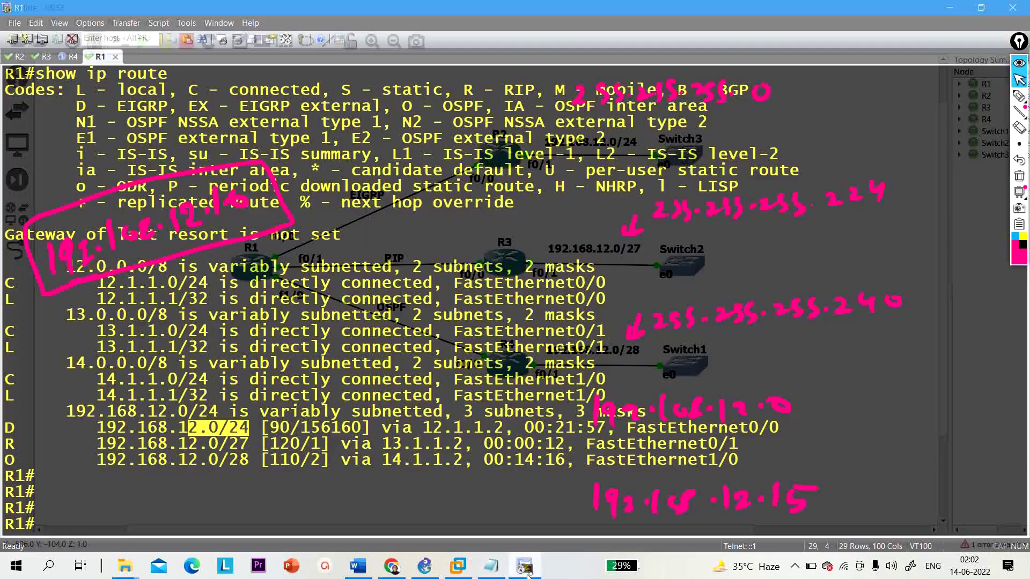
- Bring up R1's routing table and highlight the OSPF /28 and RIP /27 routes to 192.168.12.0
{"action": "left_click", "coordinate": [525, 567]}
{"action": "left_click_drag", "start_coordinate": [88, 463], "coordinate": [240, 466]}
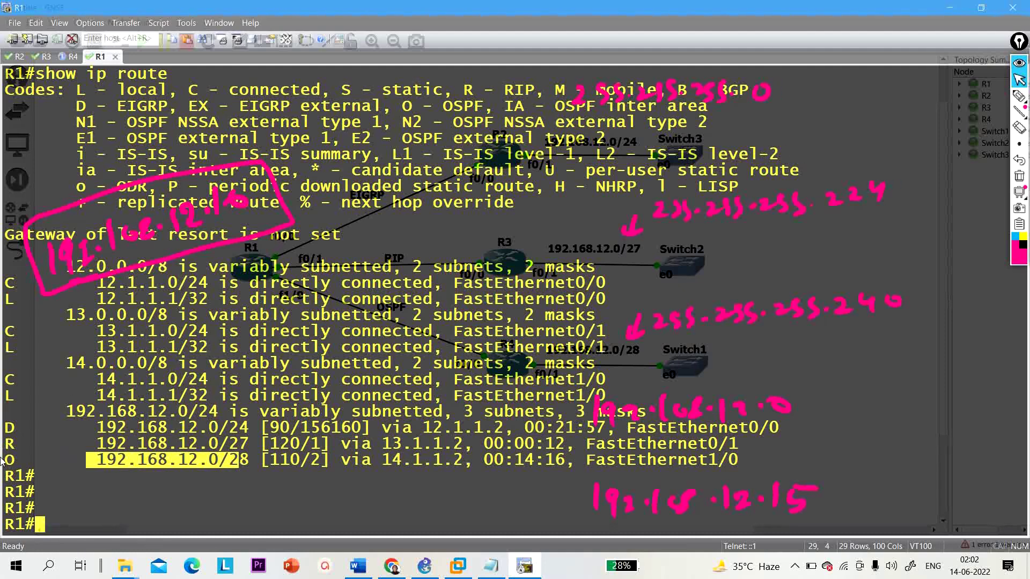
{"action": "left_click_drag", "start_coordinate": [15, 460], "coordinate": [137, 460]}
{"action": "mouse_move", "coordinate": [6, 444]}
{"action": "left_mouse_down"}
{"action": "mouse_move", "coordinate": [248, 446]}
{"action": "mouse_move", "coordinate": [249, 434]}
{"action": "mouse_move", "coordinate": [44, 416]}
{"action": "mouse_move", "coordinate": [2, 428]}
{"action": "mouse_move", "coordinate": [6, 445]}
{"action": "left_mouse_up"}
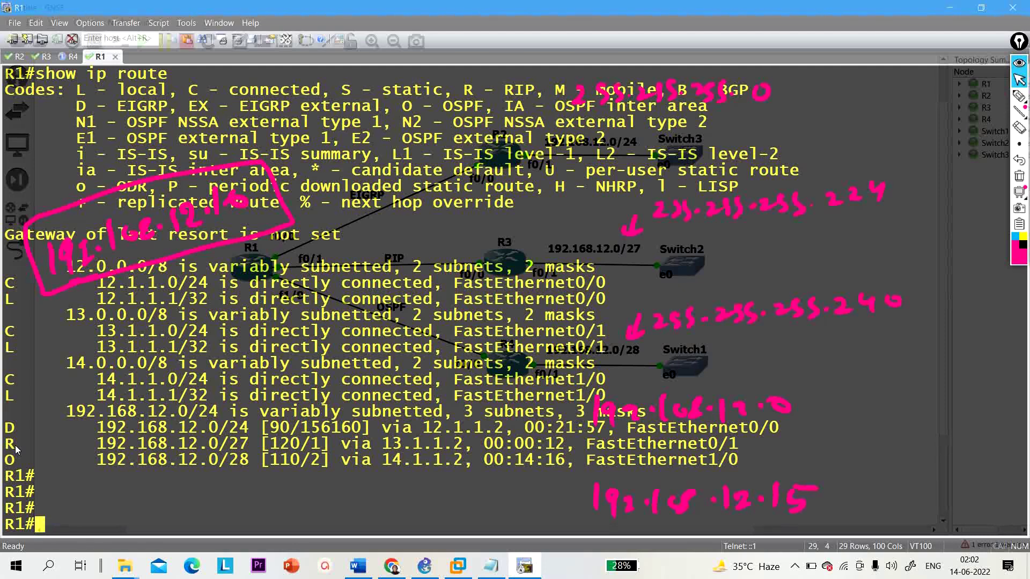
- Ping 192.168.12.1 from R1
{"action": "type", "text": "ping 192"}
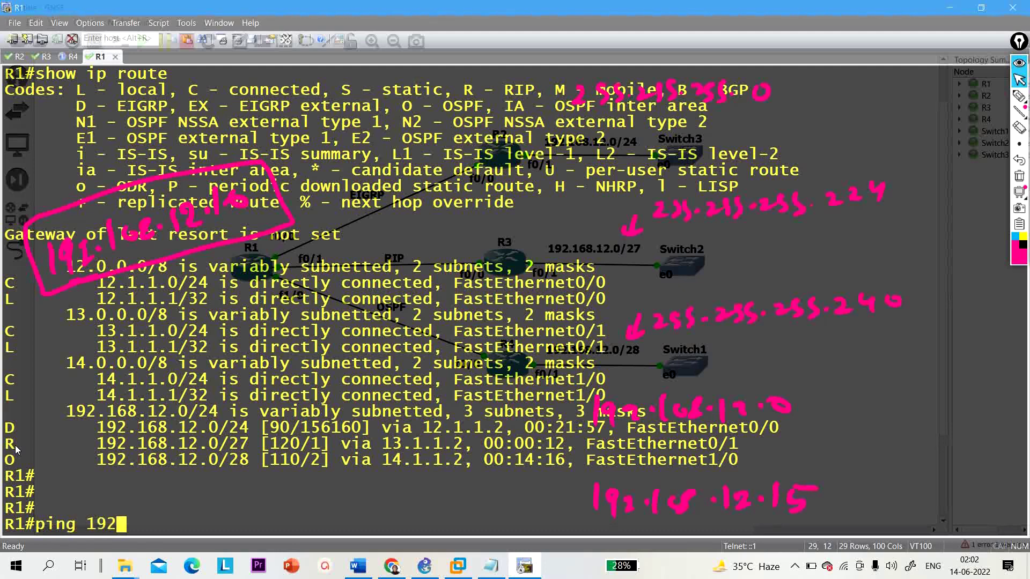
{"action": "type", "text": ".168.12.16"}
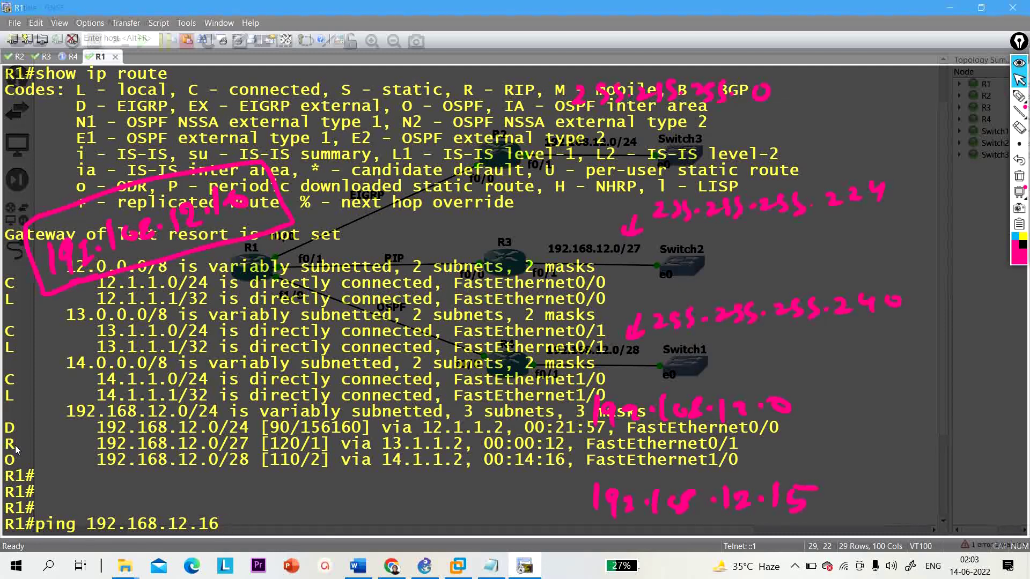
{"action": "key", "text": "BackSpace"}
{"action": "key", "text": "Return"}
{"action": "key", "text": "Return"}
{"action": "key", "text": "Return"}
{"action": "key", "text": "Return"}
{"action": "key", "text": "Return"}
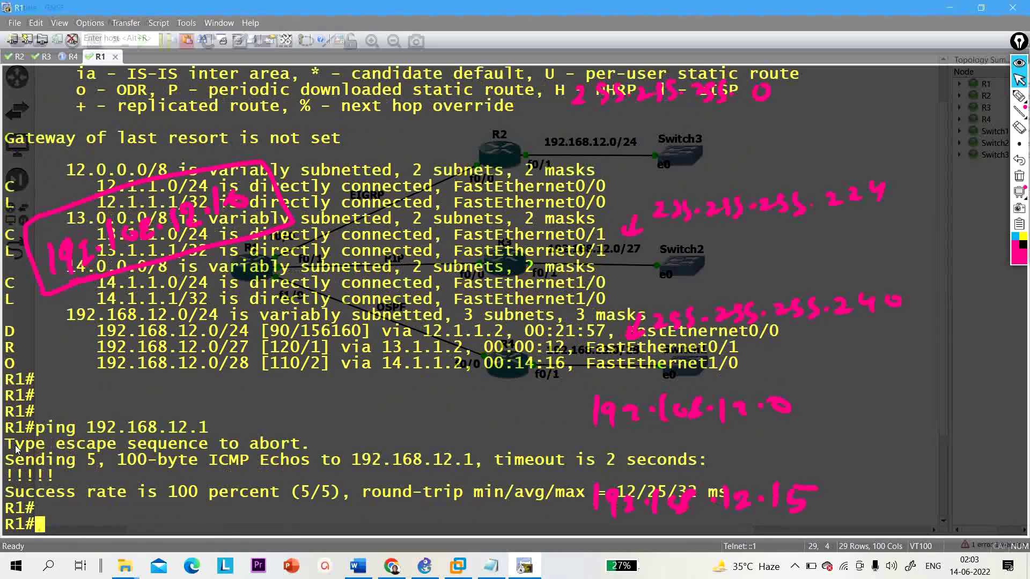
- Traceroute to 192.168.12.1 and highlight the first hop 14.1.1.2
{"action": "type", "text": "tr"}
{"action": "key", "text": "Tab"}
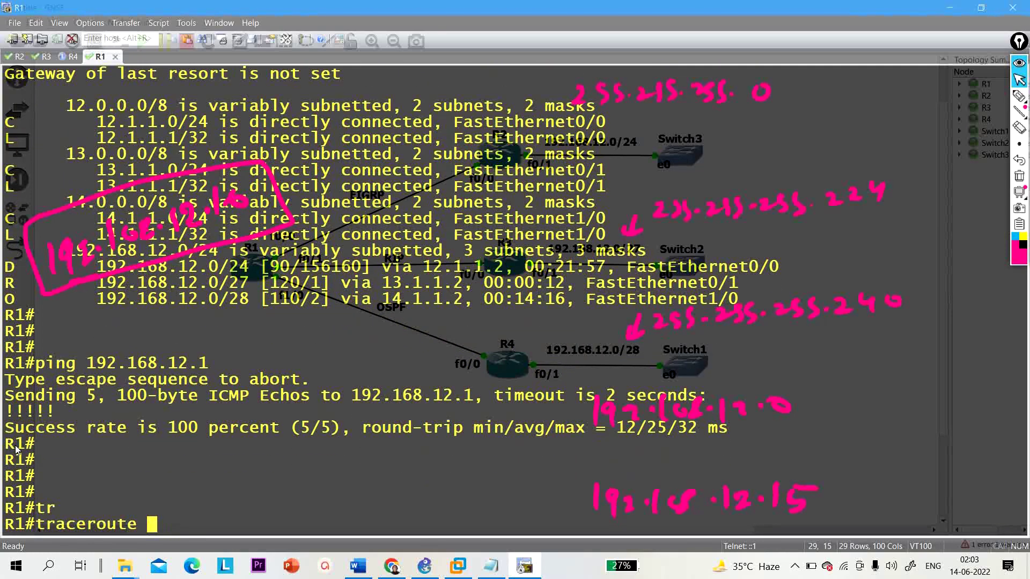
{"action": "type", "text": "192.168.12."}
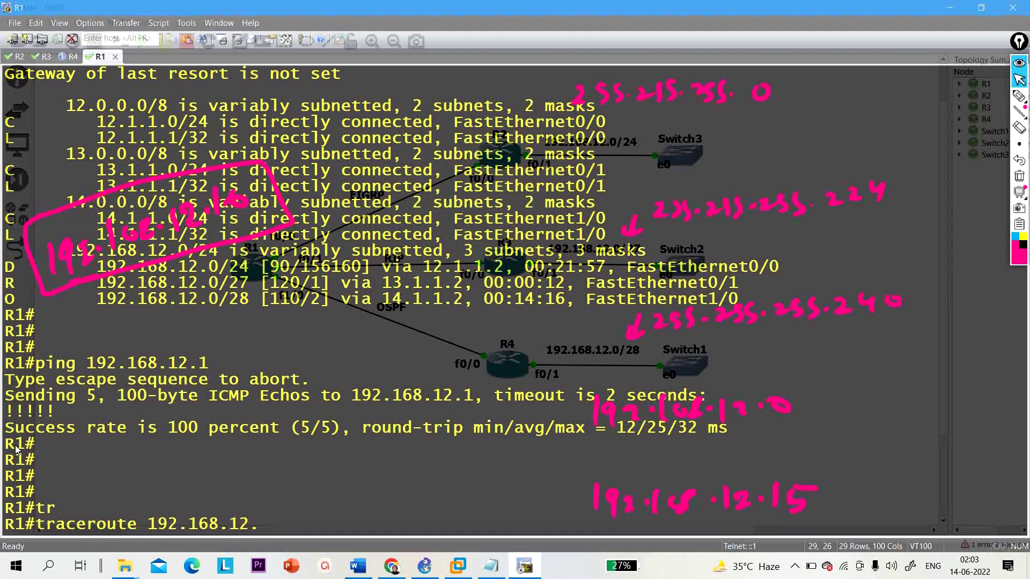
{"action": "type", "text": "1"}
{"action": "key", "text": "Return"}
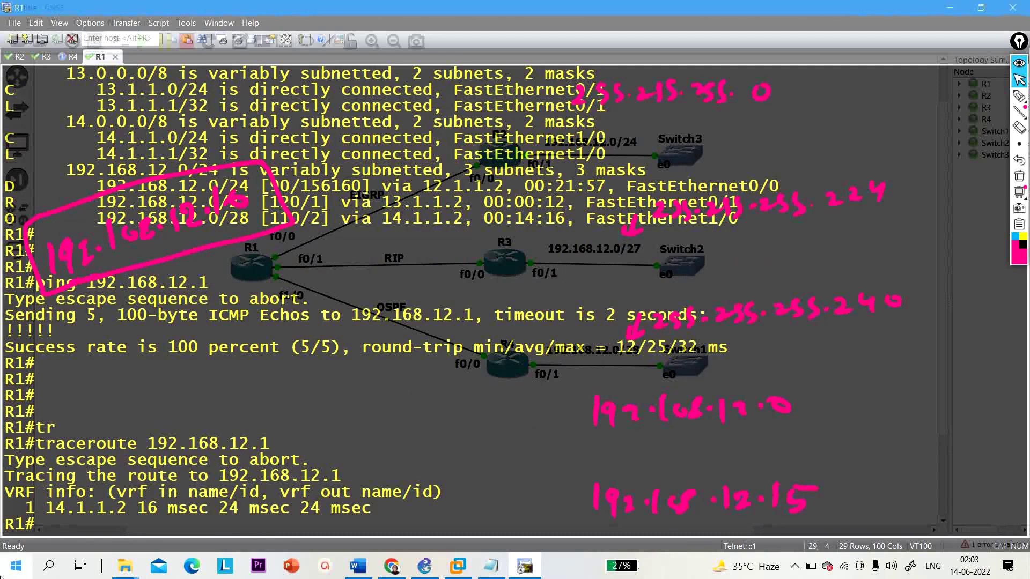
{"action": "left_click_drag", "start_coordinate": [46, 508], "coordinate": [125, 510]}
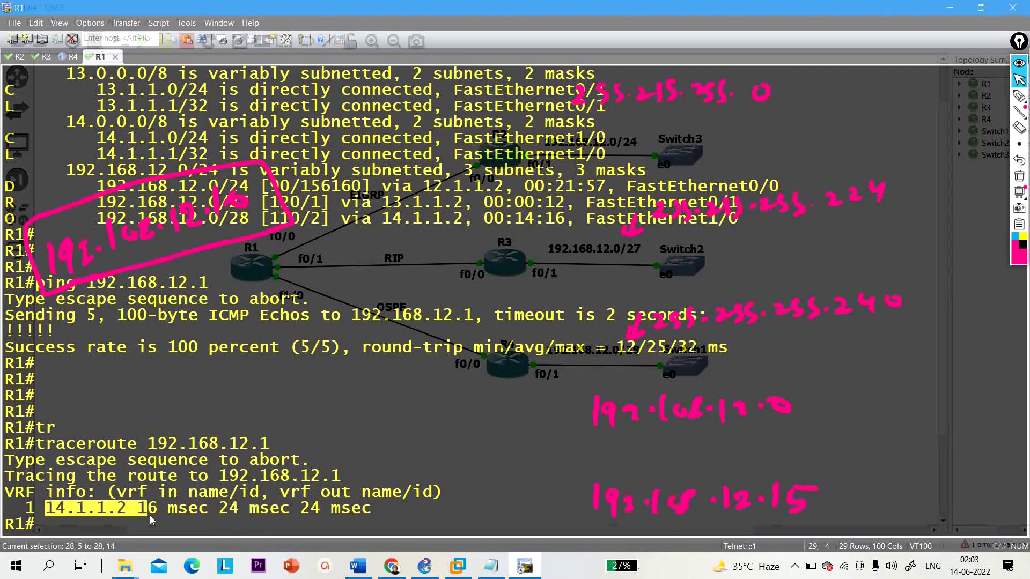
{"action": "left_click", "coordinate": [195, 514]}
- Erase the repeated traceroute line and begin a show command with sh
{"action": "key", "text": "Return"}
{"action": "key", "text": "Return"}
{"action": "key", "text": "Return"}
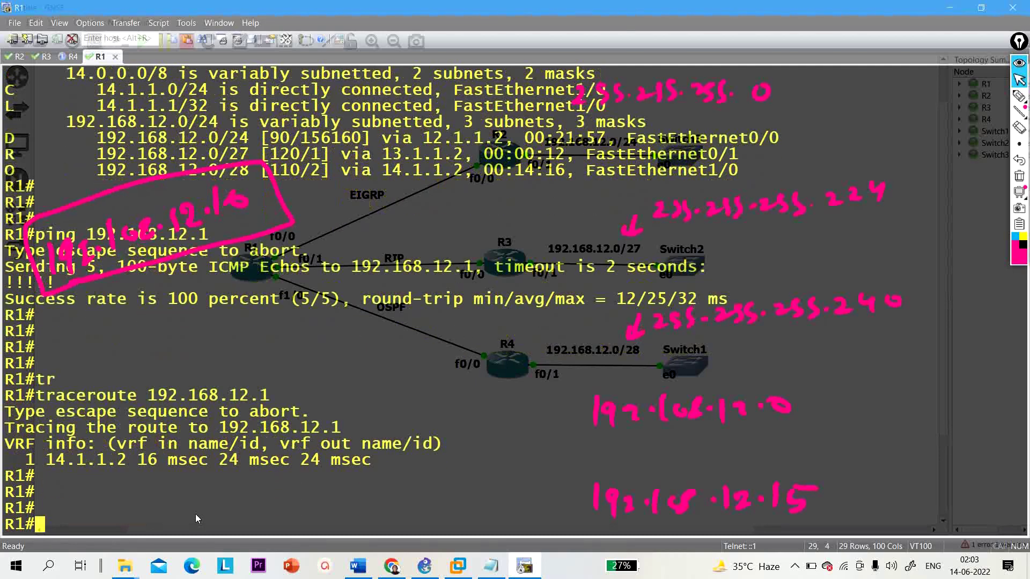
{"action": "type", "text": "tr"}
{"action": "key", "text": "Tab"}
{"action": "type", "text": "192.168"}
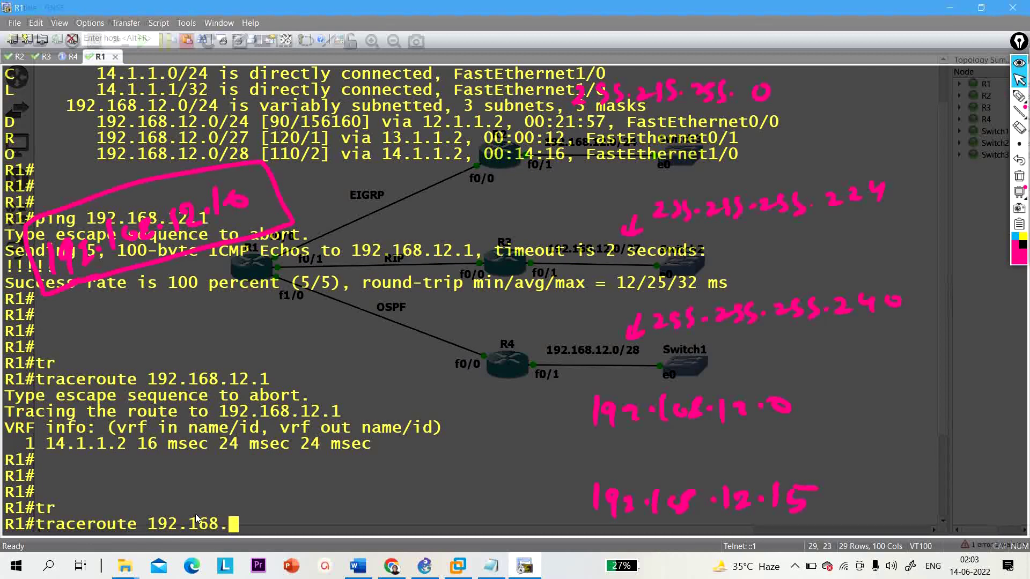
{"action": "type", "text": ".12.16"}
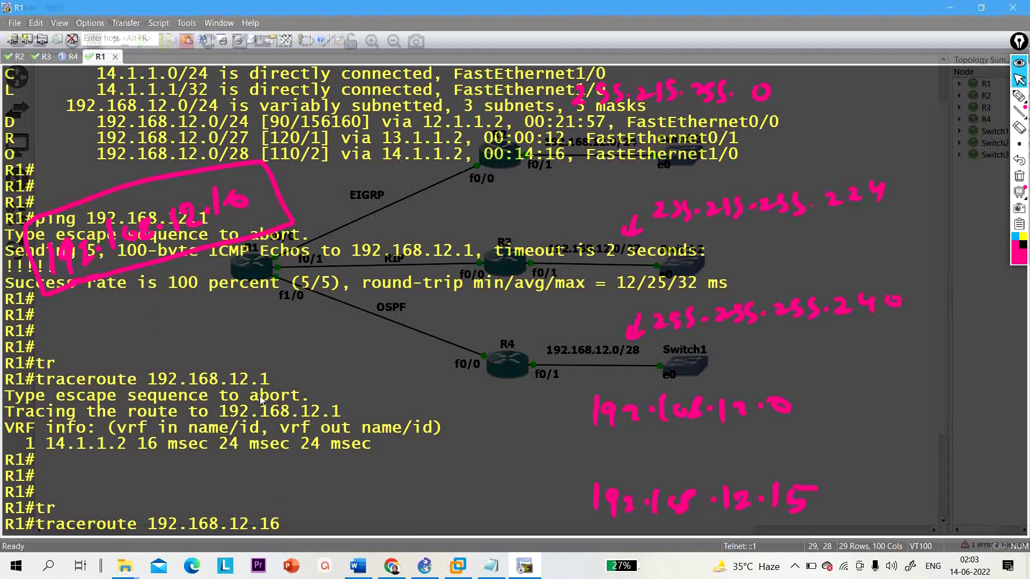
{"action": "key", "text": "BackSpace"}
{"action": "key", "text": "BackSpace"}
{"action": "key", "text": "BackSpace"}
{"action": "key", "text": "BackSpace"}
{"action": "key", "text": "BackSpace"}
{"action": "key", "text": "BackSpace"}
{"action": "key", "text": "BackSpace"}
{"action": "key", "text": "BackSpace"}
{"action": "key", "text": "BackSpace"}
{"action": "key", "text": "BackSpace"}
{"action": "key", "text": "BackSpace"}
{"action": "key", "text": "BackSpace"}
{"action": "key", "text": "BackSpace"}
{"action": "key", "text": "BackSpace"}
{"action": "key", "text": "BackSpace"}
{"action": "key", "text": "BackSpace"}
{"action": "key", "text": "BackSpace"}
{"action": "key", "text": "BackSpace"}
{"action": "key", "text": "BackSpace"}
{"action": "key", "text": "BackSpace"}
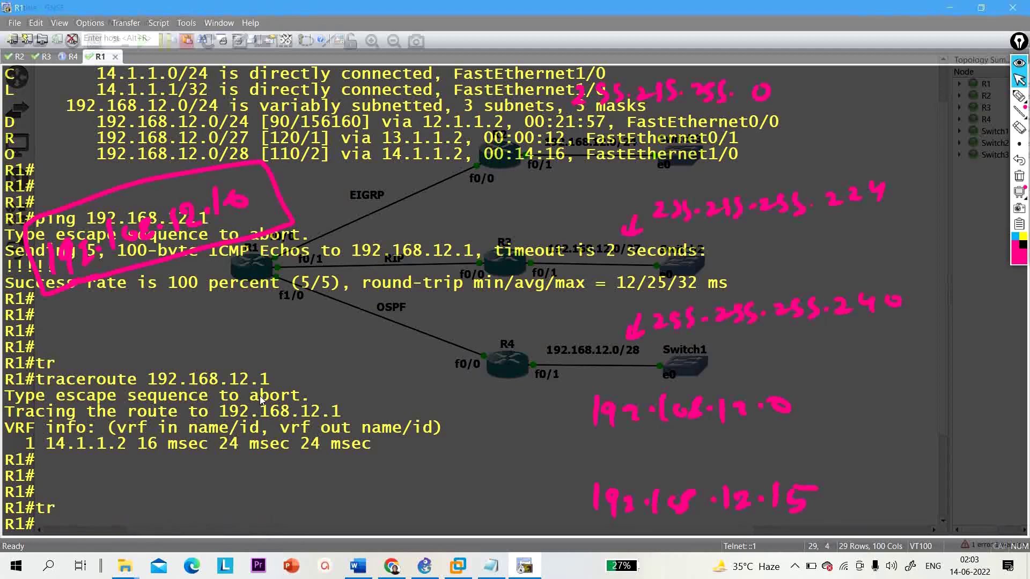
{"action": "key", "text": "Return"}
{"action": "key", "text": "Return"}
{"action": "key", "text": "Return"}
{"action": "key", "text": "Return"}
{"action": "key", "text": "Return"}
{"action": "type", "text": "sh"}
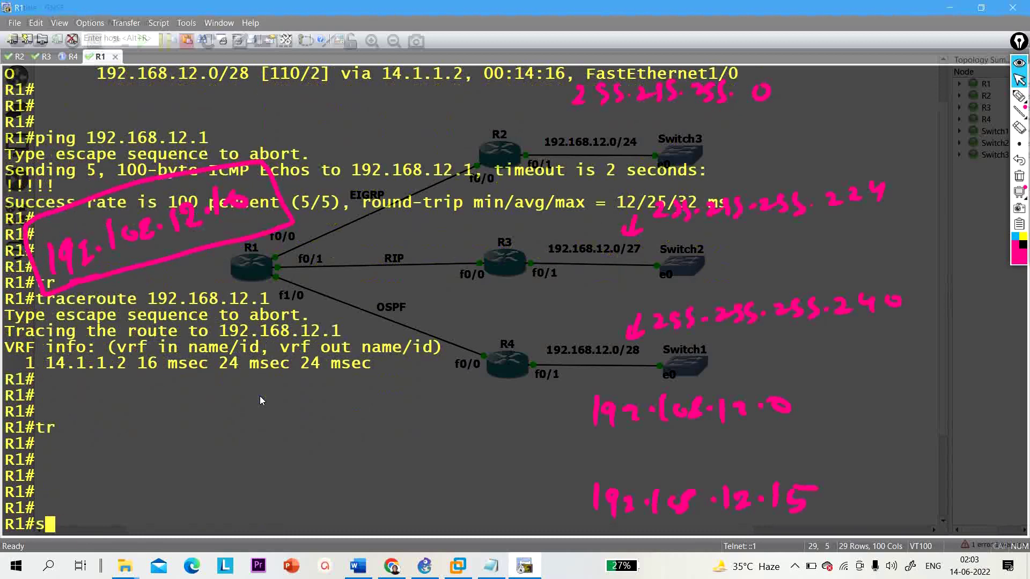
{"action": "key", "text": "Tab"}
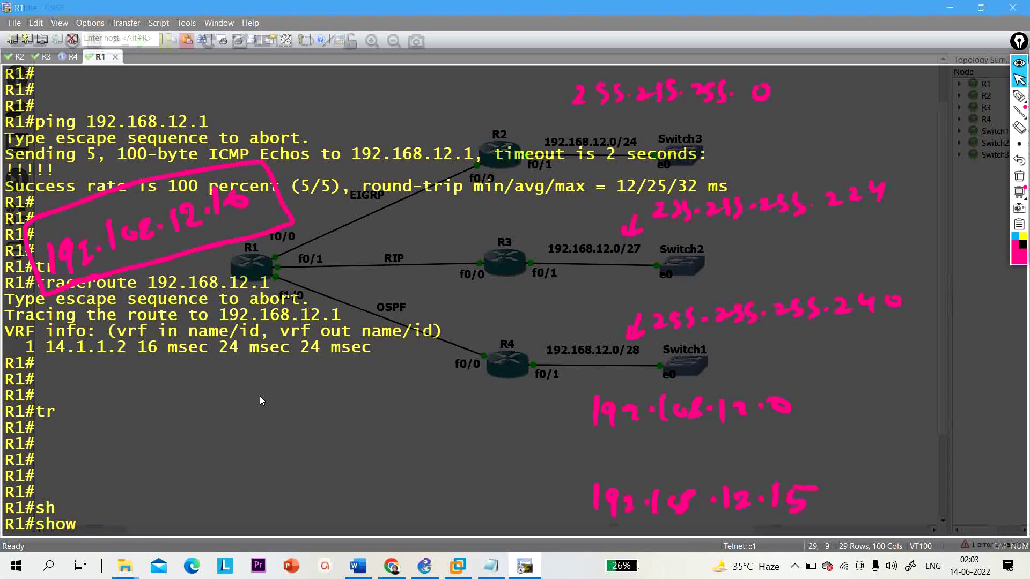
- Hide R1's console and draw an arrow at the 192.168.12.10 box on the topology
{"action": "left_click", "coordinate": [950, 8]}
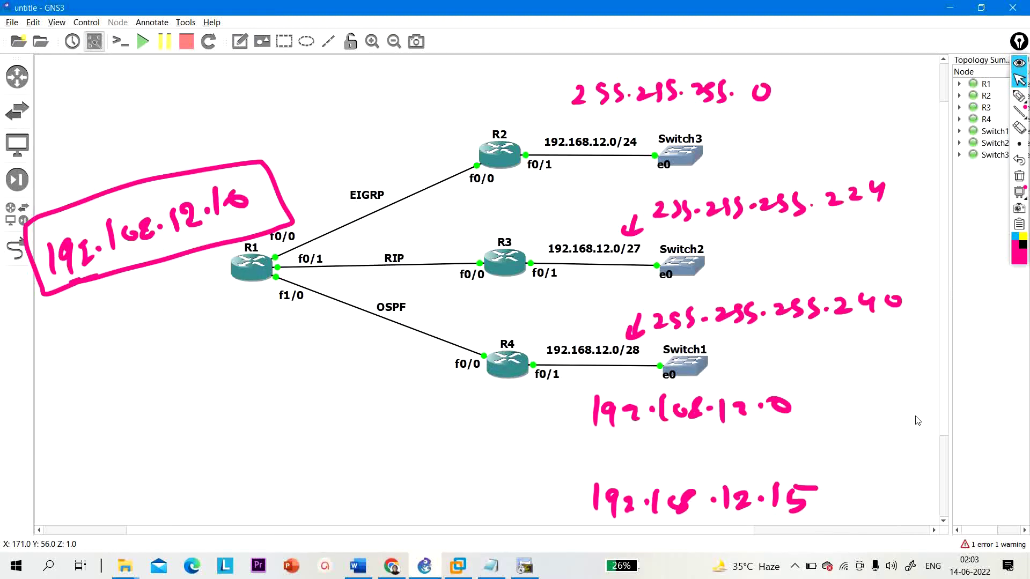
{"action": "left_click", "coordinate": [1019, 96]}
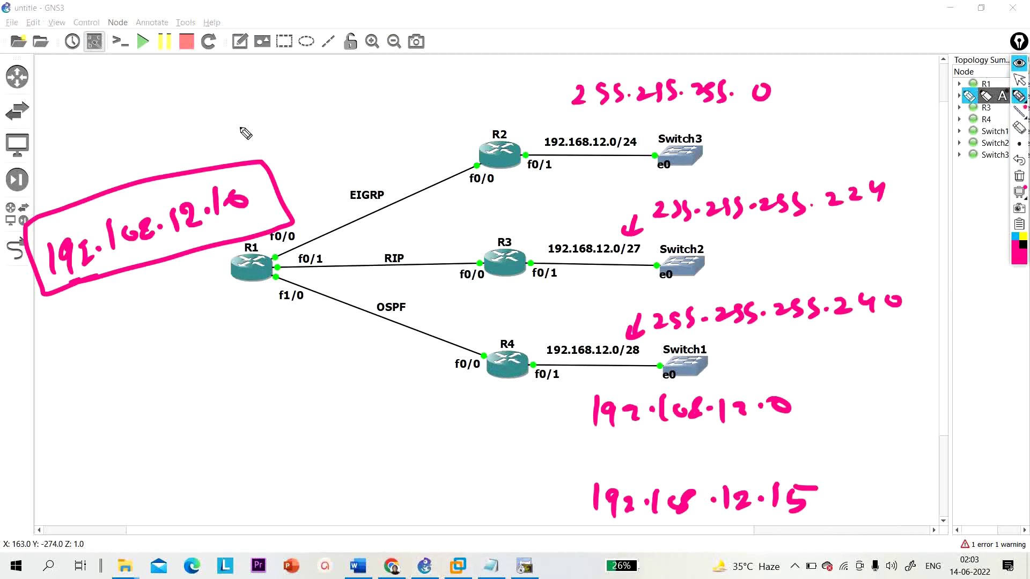
{"action": "mouse_move", "coordinate": [262, 123]}
{"action": "left_mouse_down"}
{"action": "mouse_move", "coordinate": [246, 151]}
{"action": "mouse_move", "coordinate": [231, 134]}
{"action": "left_mouse_up"}
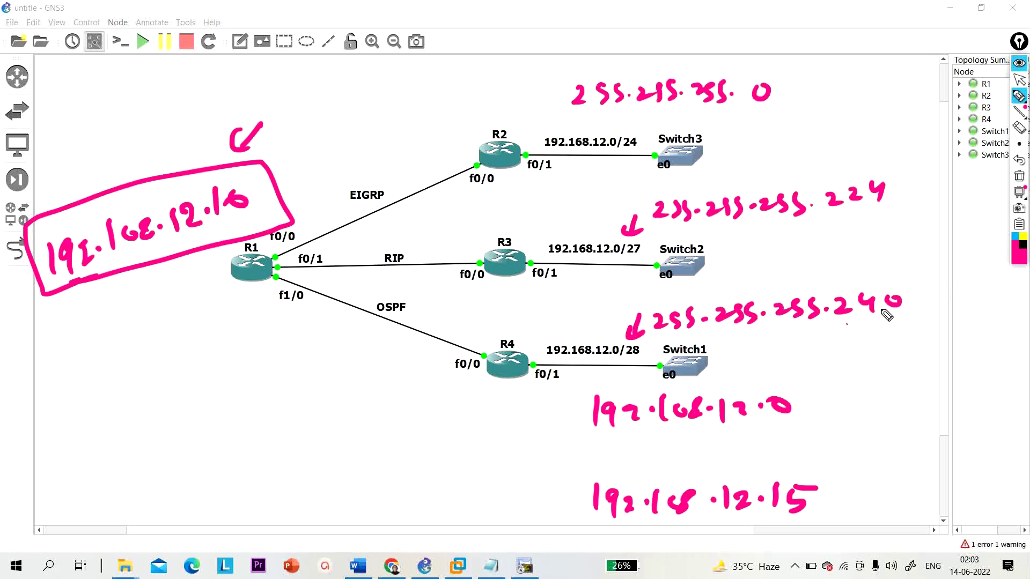
- Write block-size working beside the 240 mask and 256 below the 224 mask
{"action": "mouse_move", "coordinate": [889, 331]}
{"action": "left_mouse_down"}
{"action": "mouse_move", "coordinate": [879, 358]}
{"action": "mouse_move", "coordinate": [916, 338]}
{"action": "mouse_move", "coordinate": [977, 333]}
{"action": "mouse_move", "coordinate": [995, 345]}
{"action": "mouse_move", "coordinate": [964, 362]}
{"action": "mouse_move", "coordinate": [1003, 357]}
{"action": "mouse_move", "coordinate": [986, 324]}
{"action": "left_mouse_up"}
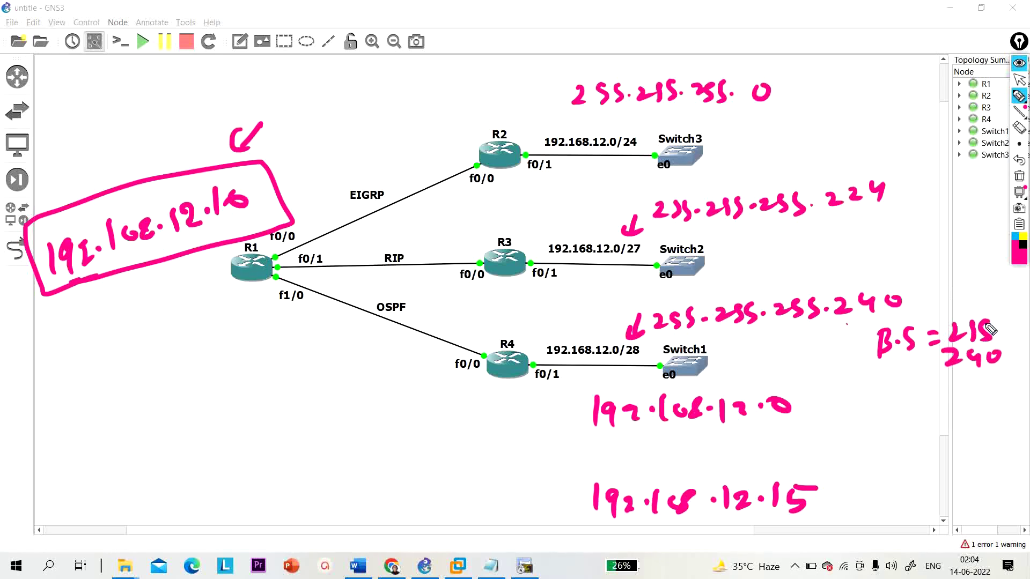
{"action": "left_click_drag", "start_coordinate": [919, 379], "coordinate": [1025, 378]}
{"action": "mouse_move", "coordinate": [990, 328]}
{"action": "left_mouse_down"}
{"action": "mouse_move", "coordinate": [994, 339]}
{"action": "mouse_move", "coordinate": [982, 341]}
{"action": "left_mouse_up"}
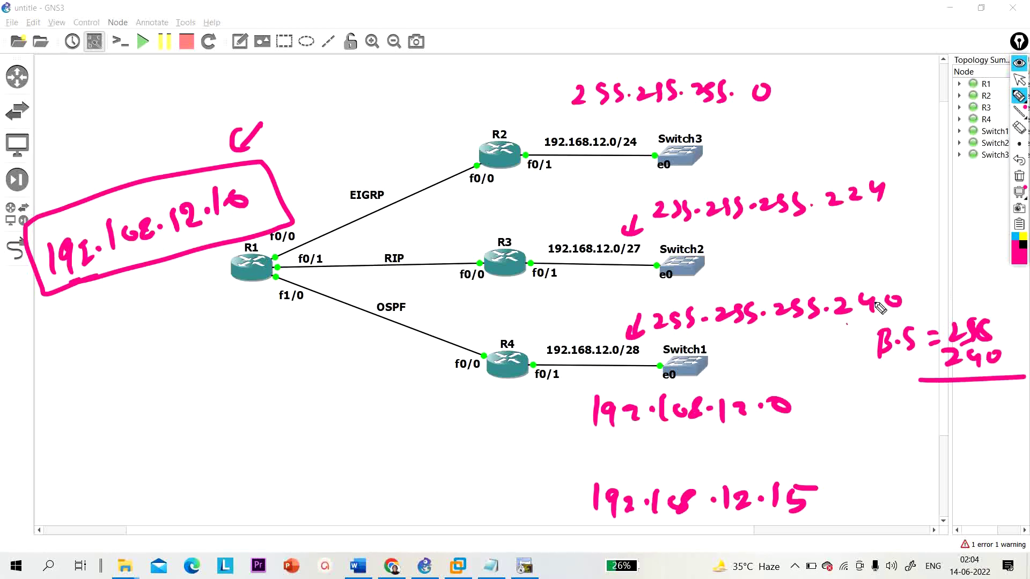
{"action": "mouse_move", "coordinate": [943, 348]}
{"action": "left_mouse_down"}
{"action": "mouse_move", "coordinate": [995, 364]}
{"action": "mouse_move", "coordinate": [956, 344]}
{"action": "mouse_move", "coordinate": [900, 350]}
{"action": "mouse_move", "coordinate": [950, 356]}
{"action": "left_mouse_up"}
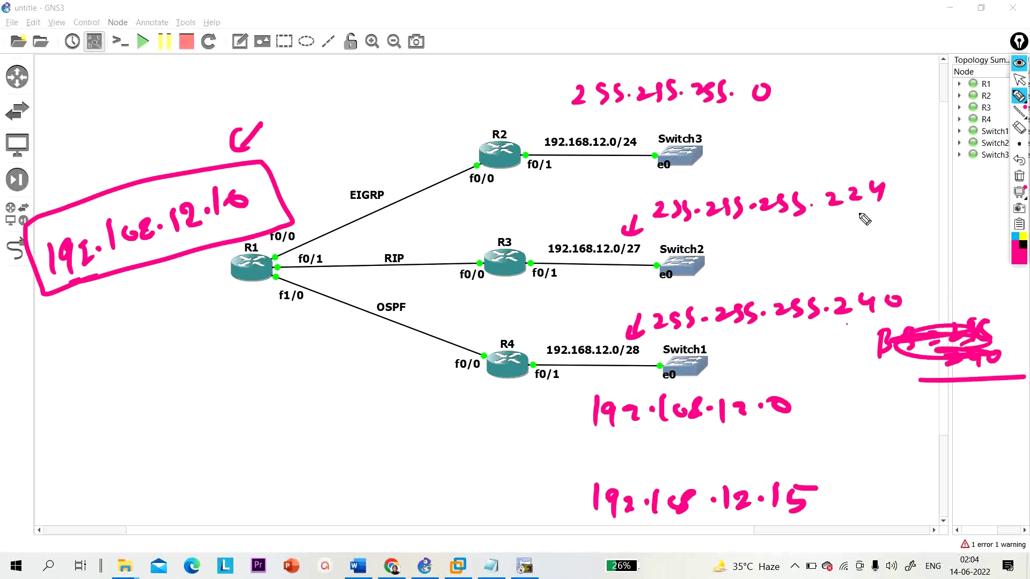
{"action": "mouse_move", "coordinate": [848, 213]}
{"action": "left_mouse_down"}
{"action": "mouse_move", "coordinate": [893, 222]}
{"action": "mouse_move", "coordinate": [874, 241]}
{"action": "mouse_move", "coordinate": [898, 239]}
{"action": "mouse_move", "coordinate": [845, 260]}
{"action": "mouse_move", "coordinate": [936, 256]}
{"action": "mouse_move", "coordinate": [931, 283]}
{"action": "mouse_move", "coordinate": [902, 278]}
{"action": "mouse_move", "coordinate": [901, 290]}
{"action": "mouse_move", "coordinate": [932, 285]}
{"action": "left_mouse_up"}
- Write 32 as the /27 block size and the range 12.0 to 12.32 beside Switch2
{"action": "left_click_drag", "start_coordinate": [899, 295], "coordinate": [941, 292]}
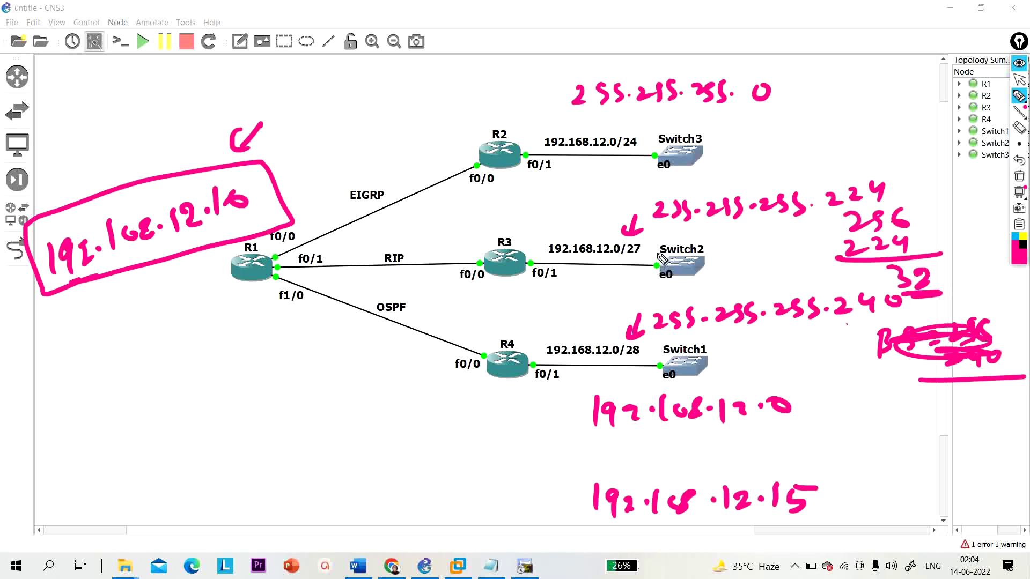
{"action": "mouse_move", "coordinate": [720, 231]}
{"action": "left_mouse_down"}
{"action": "mouse_move", "coordinate": [722, 246]}
{"action": "mouse_move", "coordinate": [747, 249]}
{"action": "mouse_move", "coordinate": [773, 231]}
{"action": "left_mouse_up"}
{"action": "left_click", "coordinate": [756, 245]}
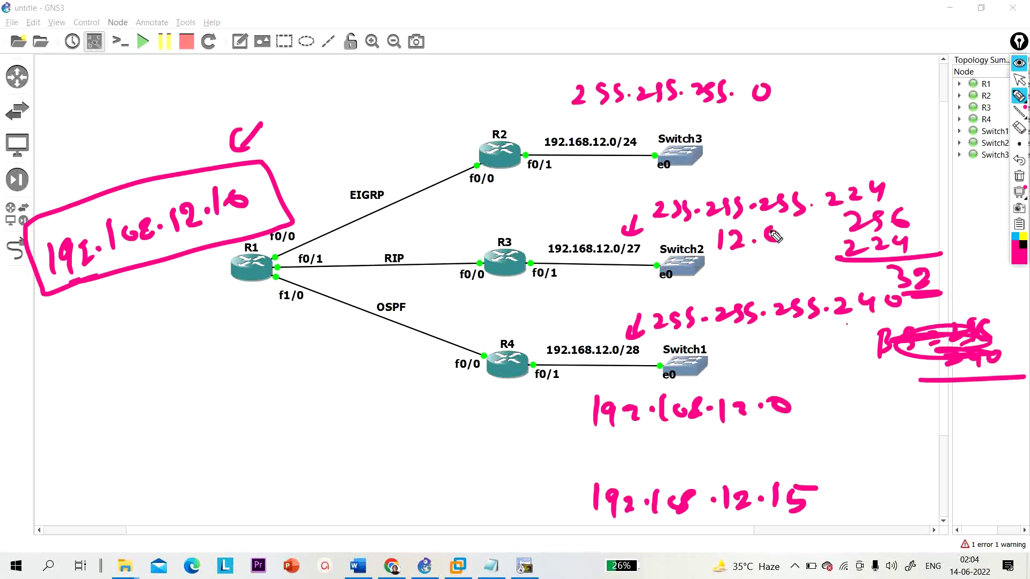
{"action": "mouse_move", "coordinate": [720, 266]}
{"action": "left_mouse_down"}
{"action": "mouse_move", "coordinate": [722, 282]}
{"action": "mouse_move", "coordinate": [795, 276]}
{"action": "left_mouse_up"}
{"action": "left_click", "coordinate": [754, 276]}
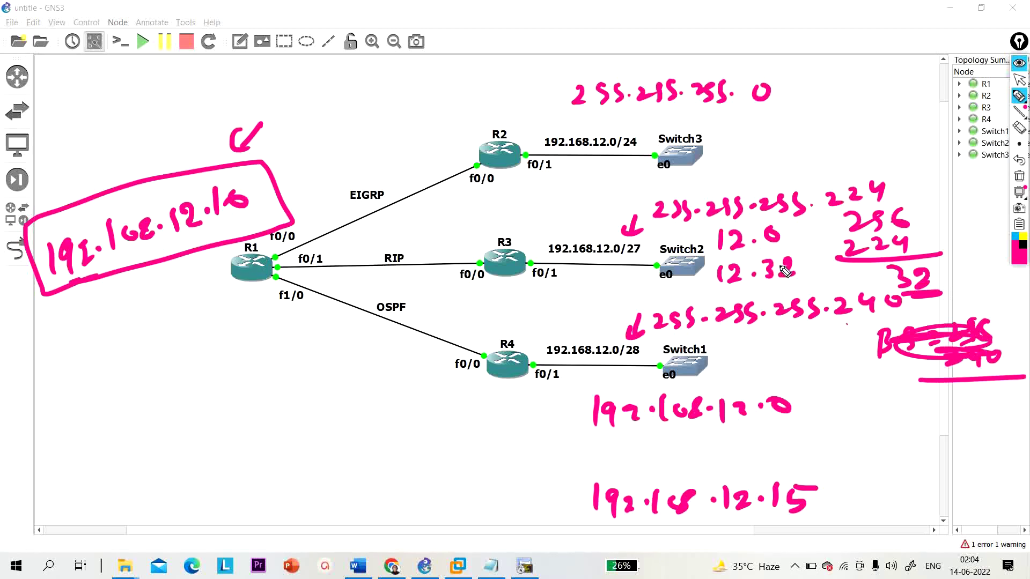
- Point arrows at the address box, 192.168.12.0 and 192.168.12.15, and circle 12.0
{"action": "left_click_drag", "start_coordinate": [320, 159], "coordinate": [282, 172]}
{"action": "left_click_drag", "start_coordinate": [282, 174], "coordinate": [307, 179]}
{"action": "mouse_move", "coordinate": [689, 252]}
{"action": "left_mouse_down"}
{"action": "mouse_move", "coordinate": [710, 262]}
{"action": "mouse_move", "coordinate": [786, 251]}
{"action": "left_mouse_up"}
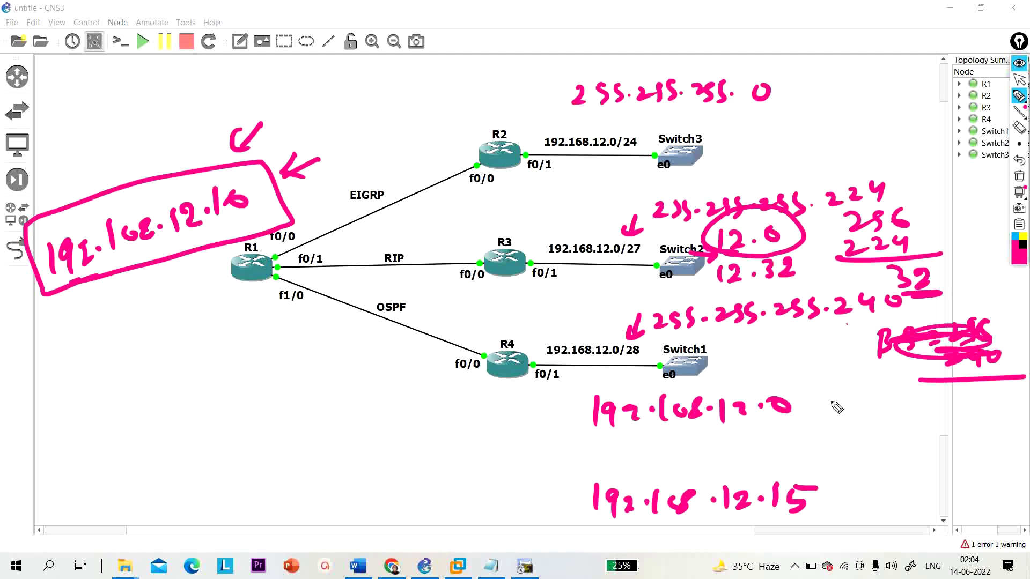
{"action": "left_click_drag", "start_coordinate": [839, 396], "coordinate": [832, 409]}
{"action": "mouse_move", "coordinate": [827, 492]}
{"action": "left_mouse_down"}
{"action": "mouse_move", "coordinate": [865, 492]}
{"action": "mouse_move", "coordinate": [845, 500]}
{"action": "left_mouse_up"}
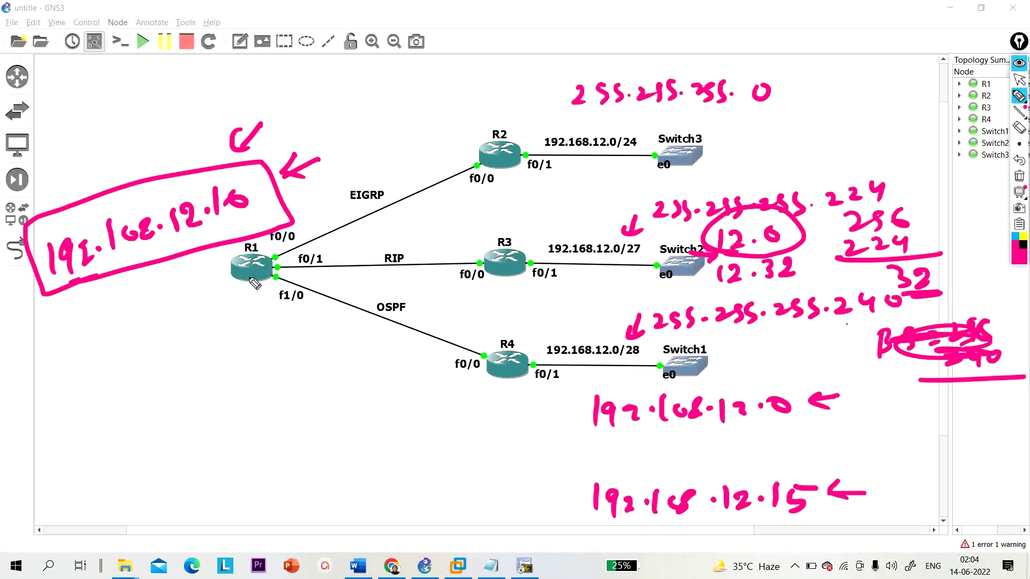
- Mark R1 and the address box with arrows and trace the RIP path to R3
{"action": "left_click_drag", "start_coordinate": [149, 272], "coordinate": [155, 307]}
{"action": "left_click_drag", "start_coordinate": [136, 290], "coordinate": [163, 290]}
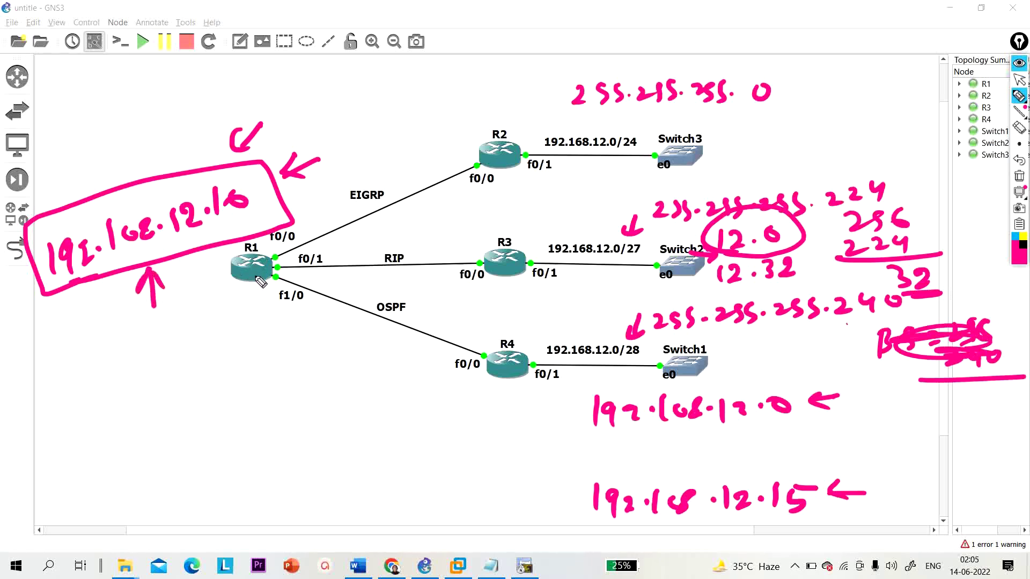
{"action": "left_click_drag", "start_coordinate": [232, 301], "coordinate": [267, 290]}
{"action": "mouse_move", "coordinate": [168, 251]}
{"action": "left_mouse_down"}
{"action": "mouse_move", "coordinate": [172, 279]}
{"action": "mouse_move", "coordinate": [180, 264]}
{"action": "left_mouse_up"}
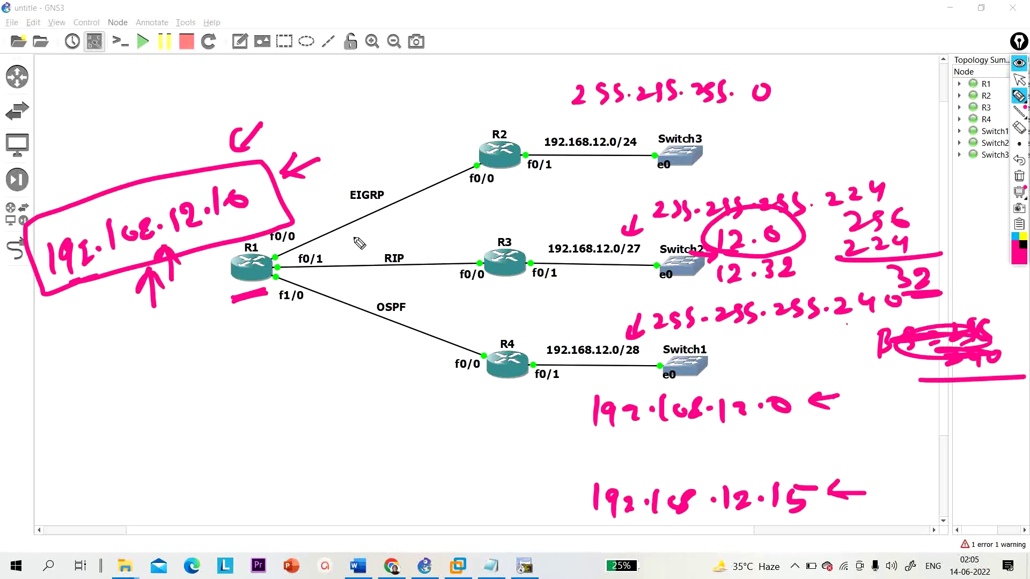
{"action": "mouse_move", "coordinate": [275, 260]}
{"action": "left_mouse_down"}
{"action": "mouse_move", "coordinate": [249, 233]}
{"action": "mouse_move", "coordinate": [217, 260]}
{"action": "mouse_move", "coordinate": [229, 298]}
{"action": "mouse_move", "coordinate": [258, 303]}
{"action": "mouse_move", "coordinate": [279, 282]}
{"action": "mouse_move", "coordinate": [279, 246]}
{"action": "left_mouse_up"}
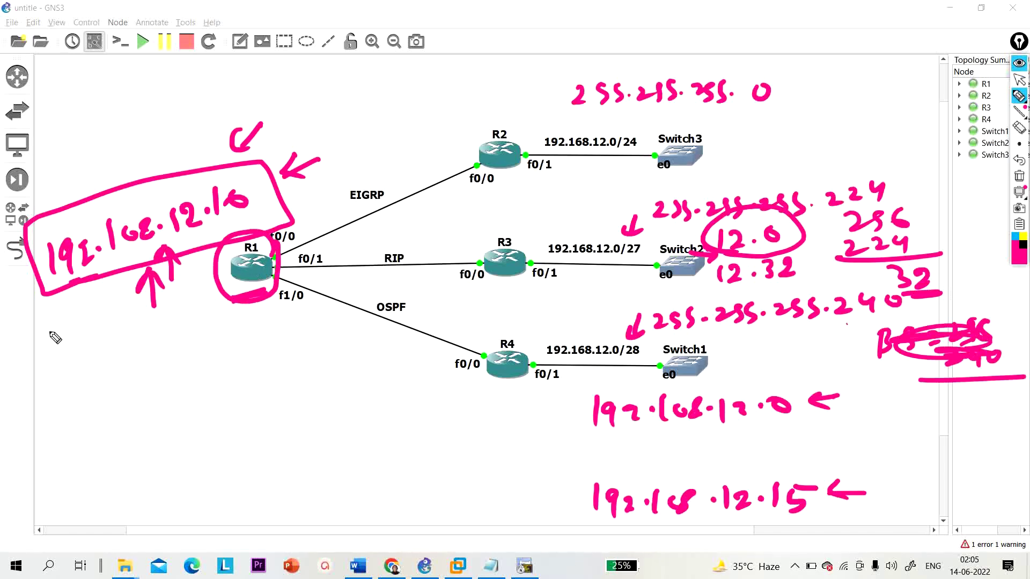
{"action": "left_click_drag", "start_coordinate": [315, 247], "coordinate": [547, 248]}
{"action": "mouse_move", "coordinate": [529, 233]}
{"action": "left_mouse_down"}
{"action": "mouse_move", "coordinate": [538, 236]}
{"action": "mouse_move", "coordinate": [508, 263]}
{"action": "left_mouse_up"}
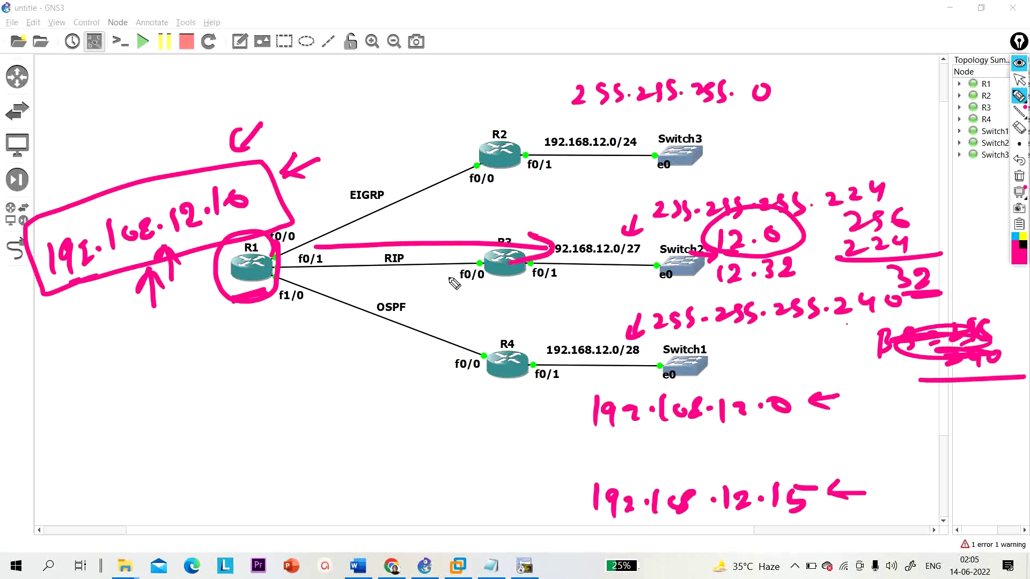
- Clear all annotation ink and switch to the browser's routing quiz
{"action": "left_click", "coordinate": [1019, 176]}
{"action": "left_click", "coordinate": [1020, 79]}
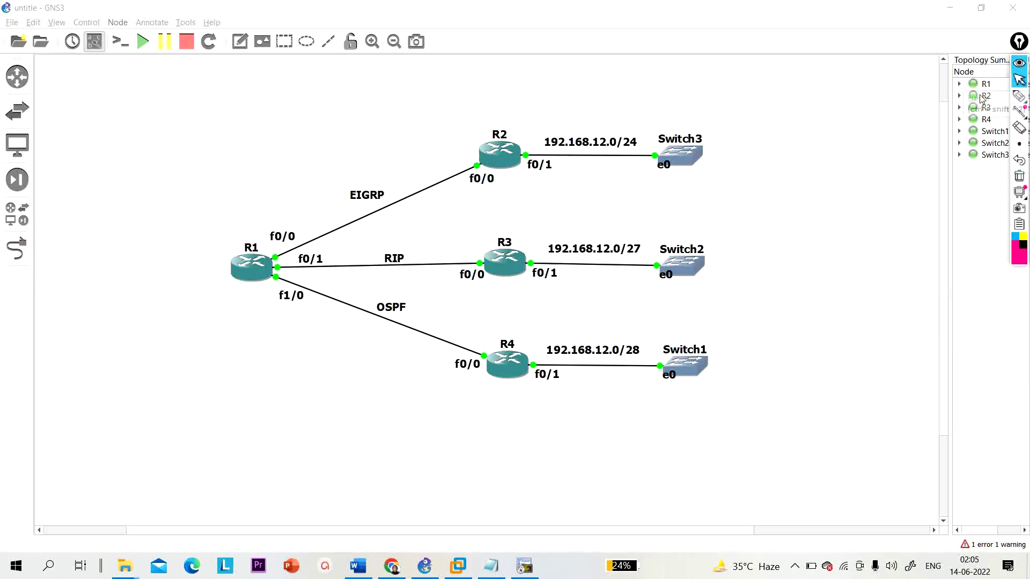
{"action": "left_click", "coordinate": [392, 566]}
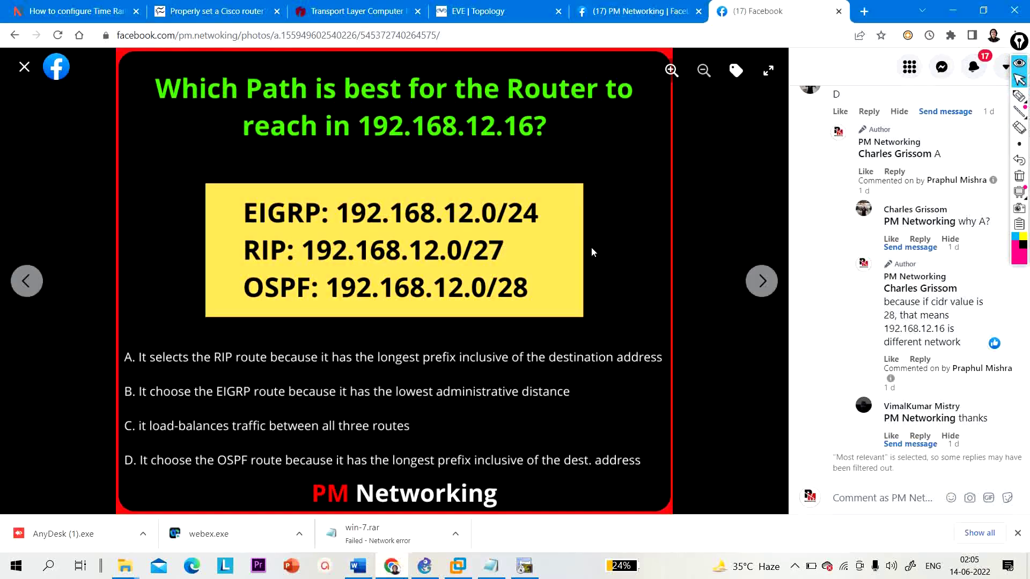